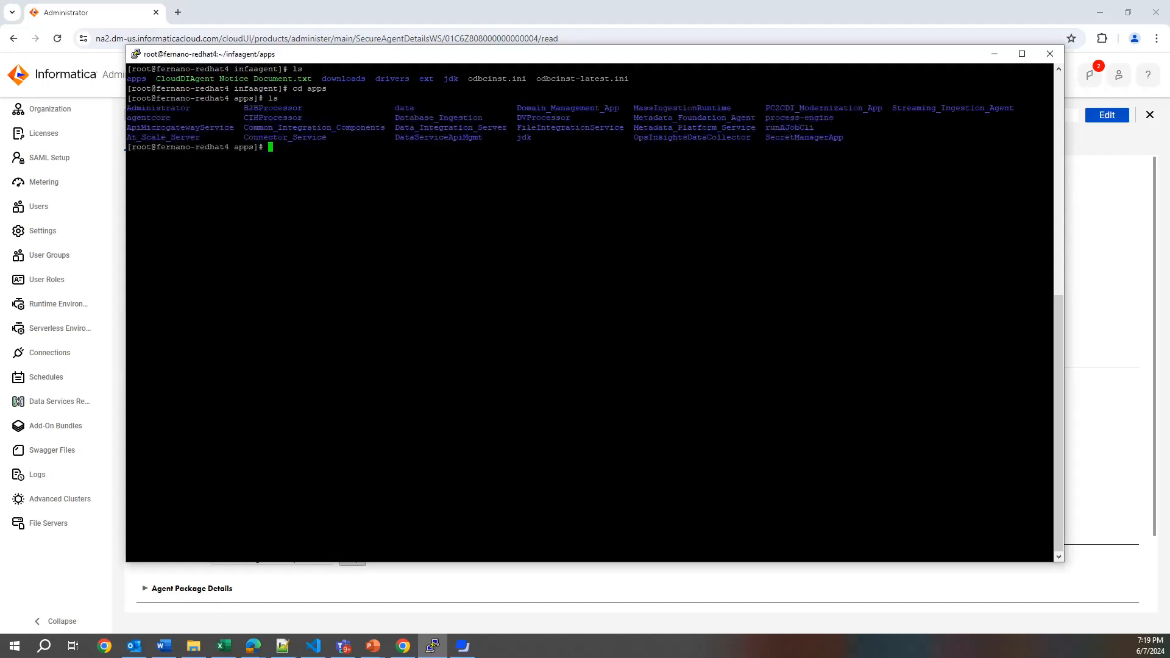
# Step: Go into the agentcore directory under apps and list its contents
pyautogui.write('cd agen')
pyautogui.press('Tab')
pyautogui.press('Return')
pyautogui.write('ls')
pyautogui.press('Return')
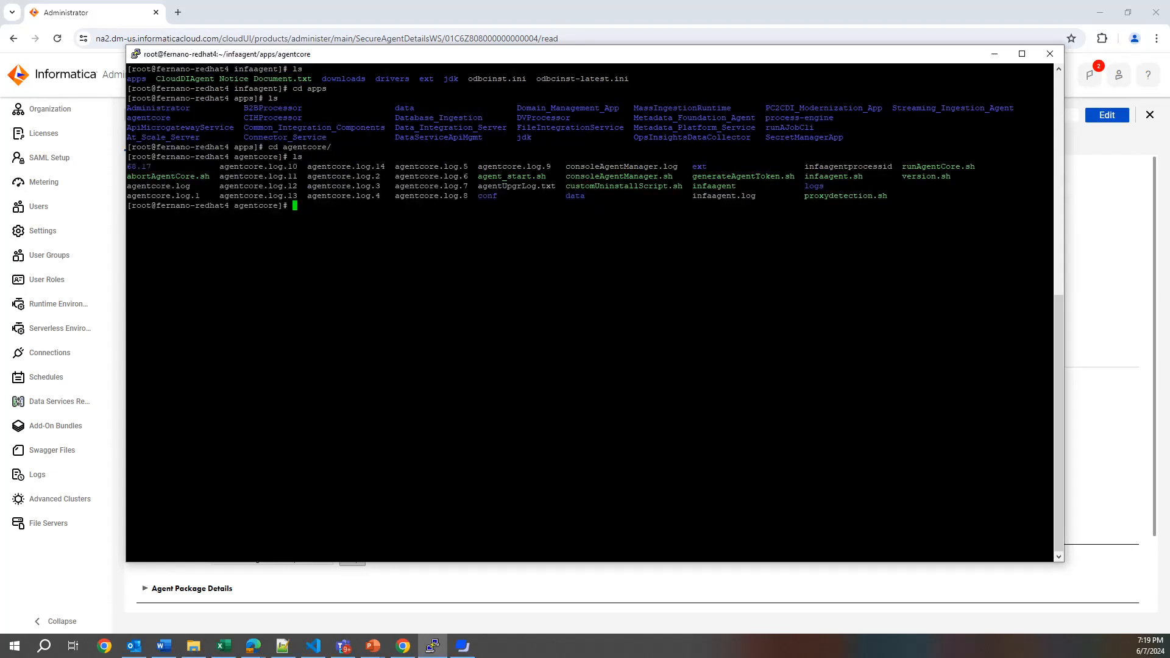
# Step: Change to the conf directory inside agentcore and list its files
pyautogui.write('cd conf')
pyautogui.press('Return')
pyautogui.write('ls')
pyautogui.press('Return')
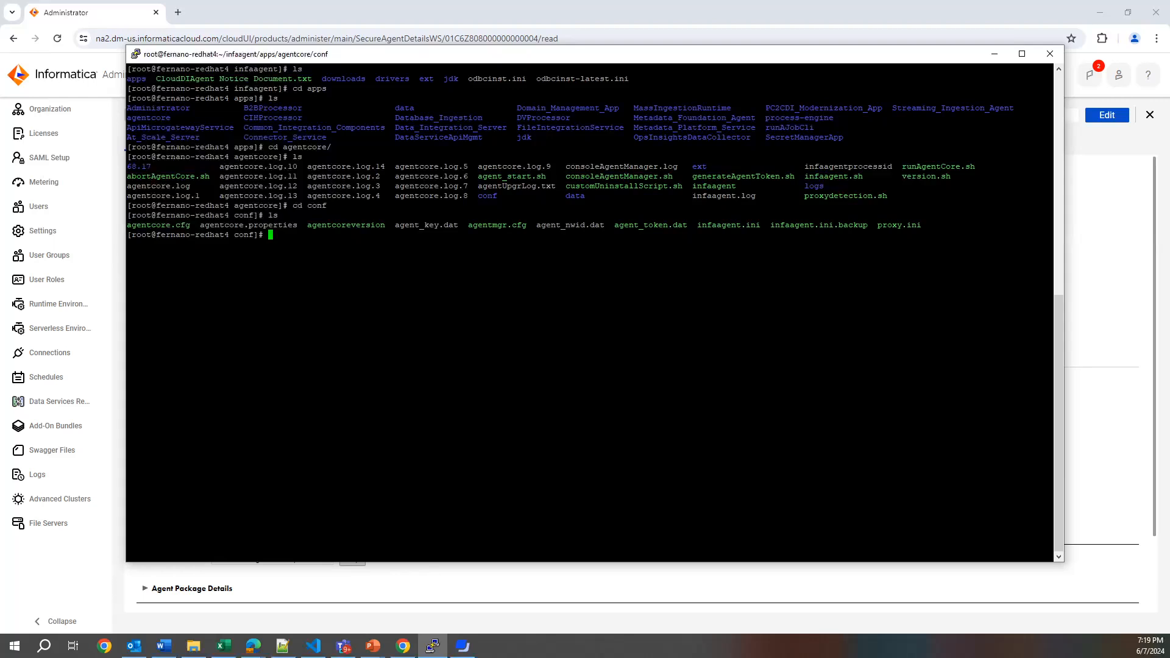
# Step: Display the contents of proxy.ini in the terminal to review the agent's proxy settings
pyautogui.moveTo(878, 225); pyautogui.dragTo(924, 226)
pyautogui.click(924, 226)
pyautogui.write('cat proxy')
pyautogui.press('Tab')
pyautogui.press('Return')
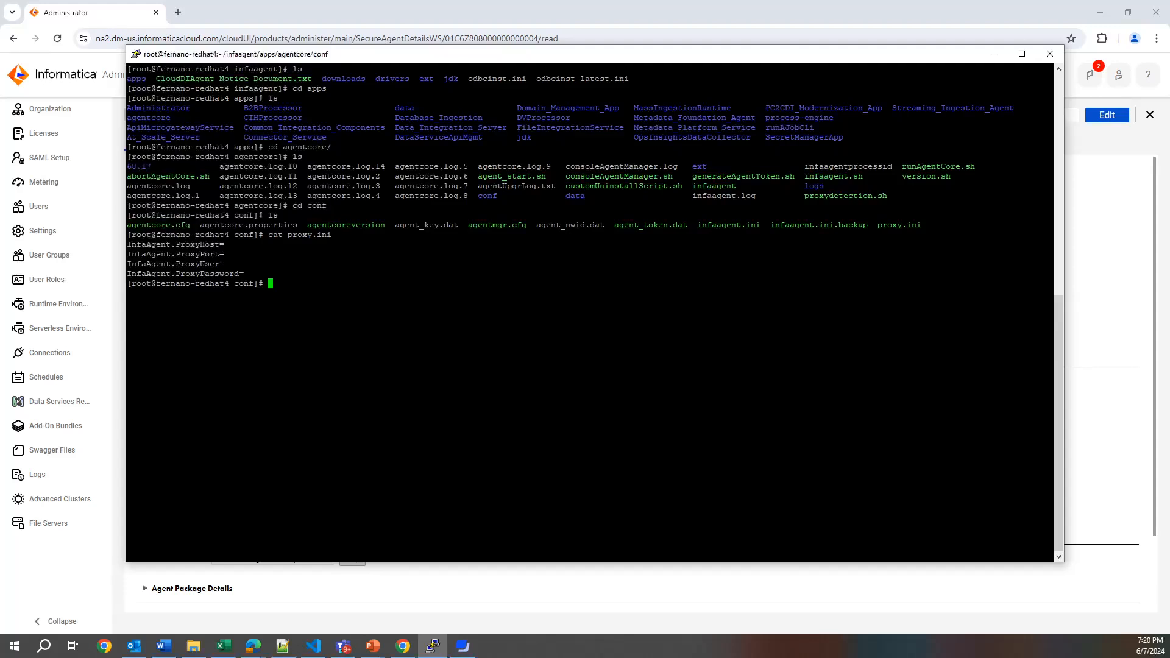
# Step: Switch to Informatica Administrator in the browser, open the Secure Agent for editing and show the Data Integration Server configuration
pyautogui.click(1104, 330)
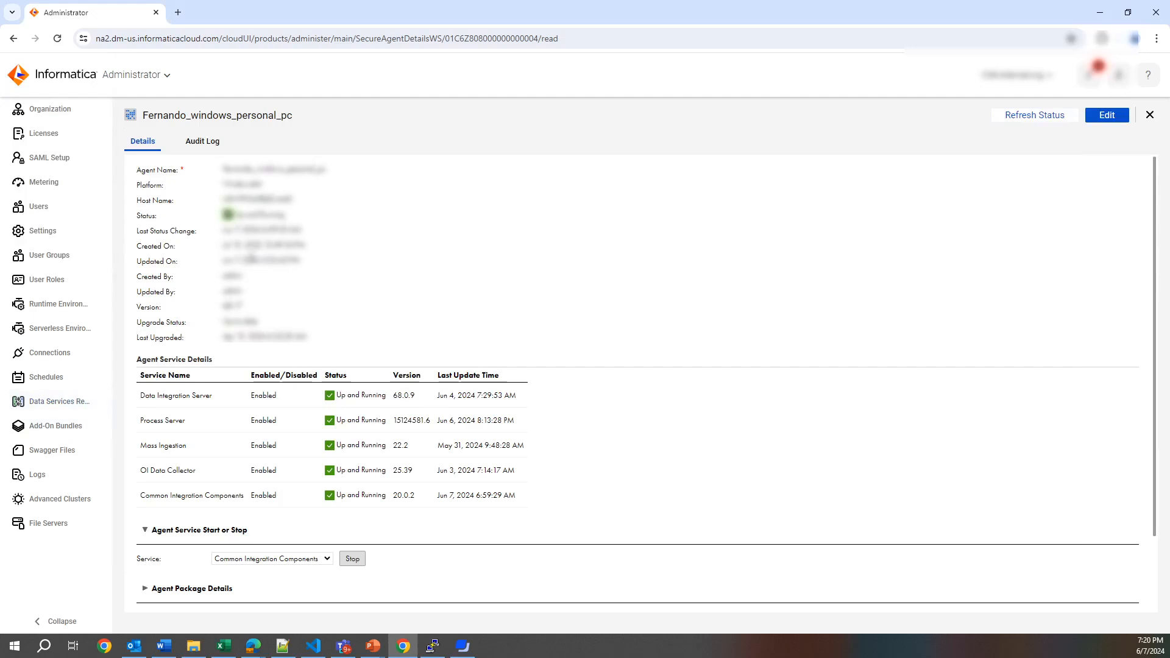
pyautogui.scroll(-2, 821, 346)
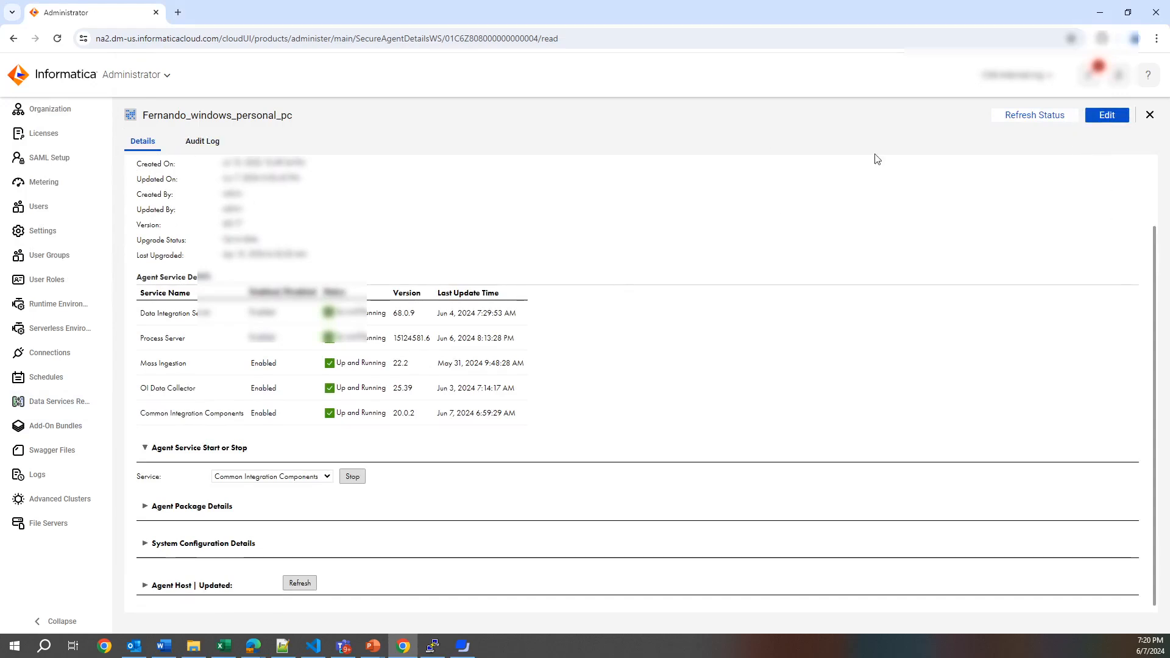
pyautogui.click(1095, 124)
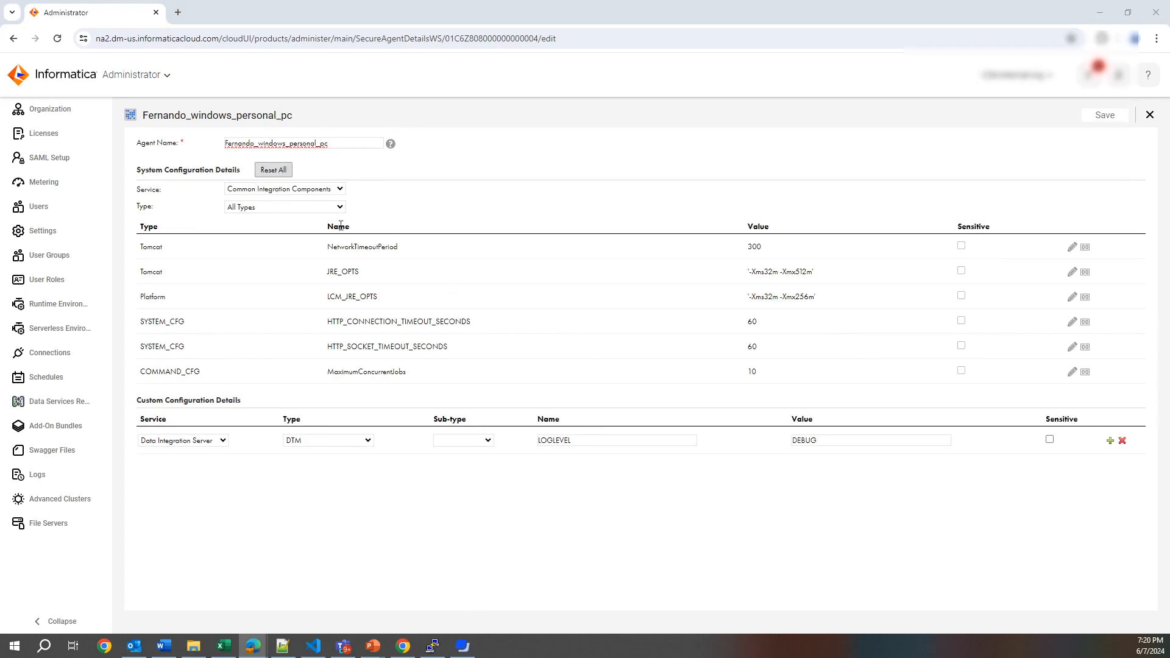
pyautogui.click(340, 190)
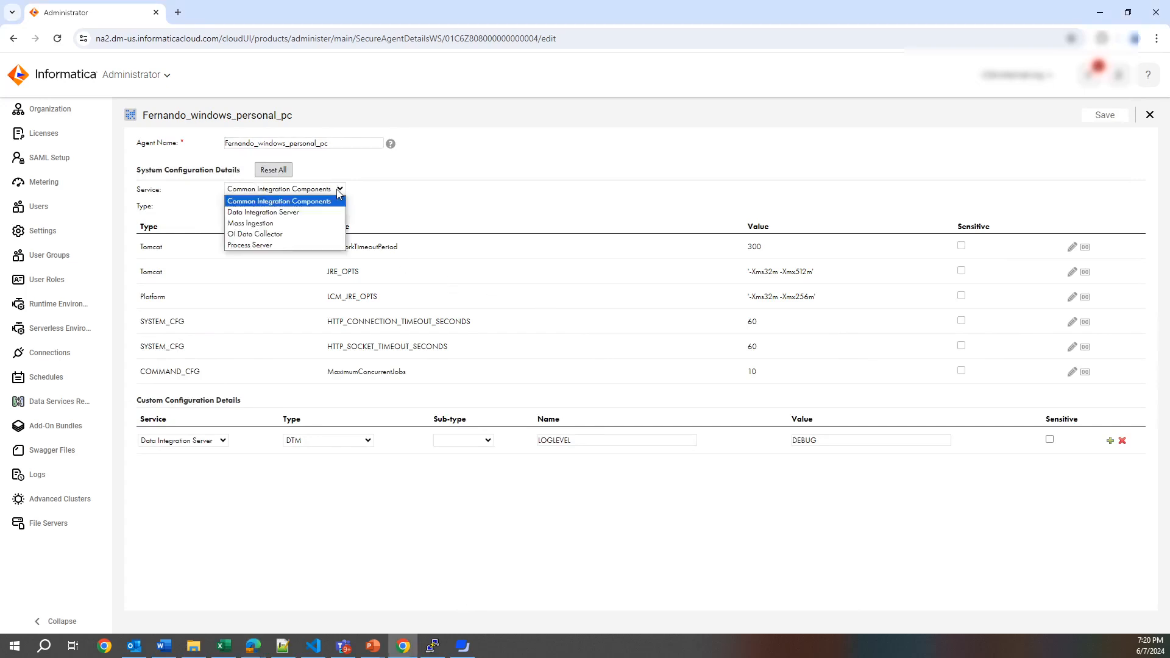
pyautogui.click(319, 213)
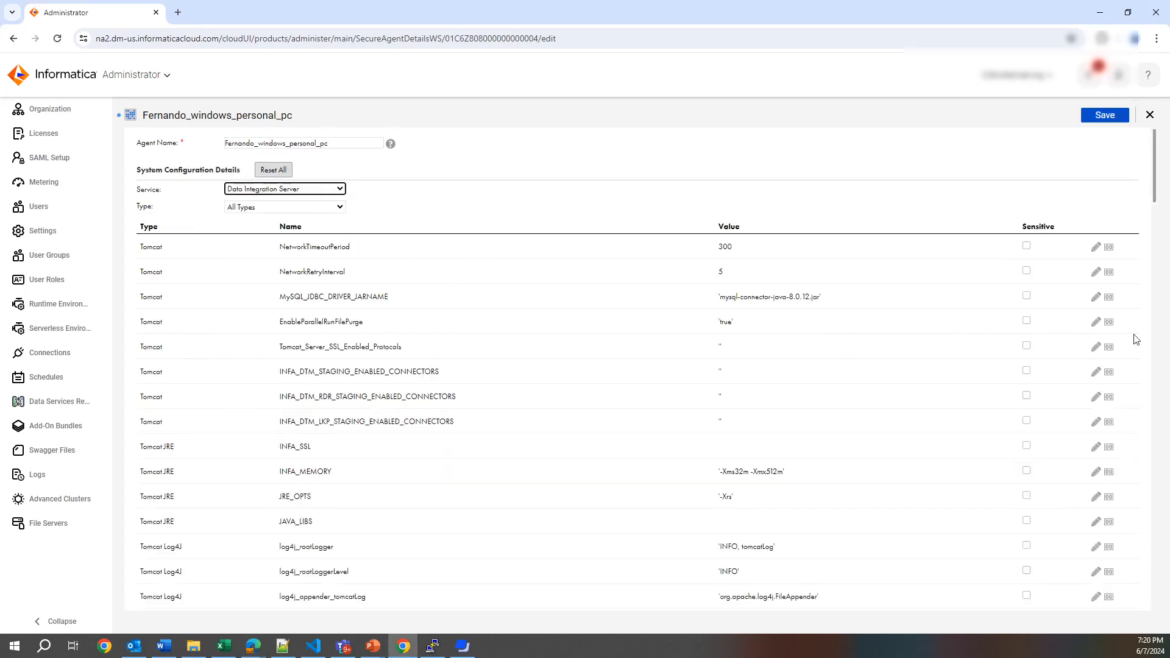
# Step: Set the DTM property JVMOption2 to -Dhttp.nonProxyHosts=10.1.39.222
pyautogui.scroll(-6, 861, 402)
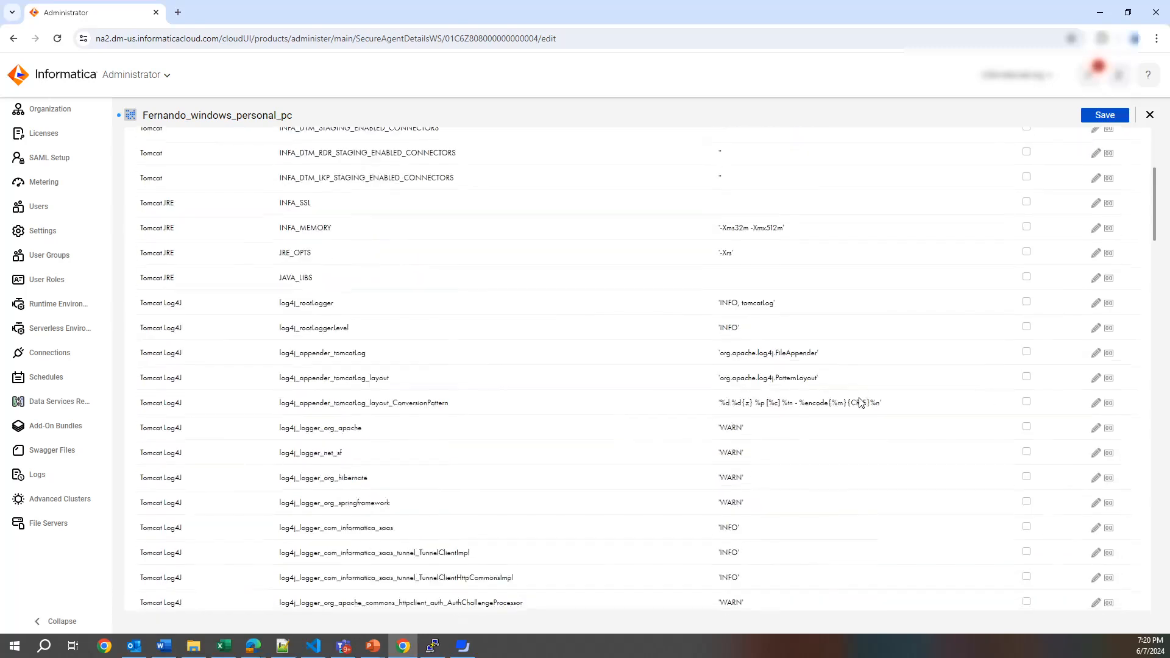
pyautogui.scroll(-4, 856, 399)
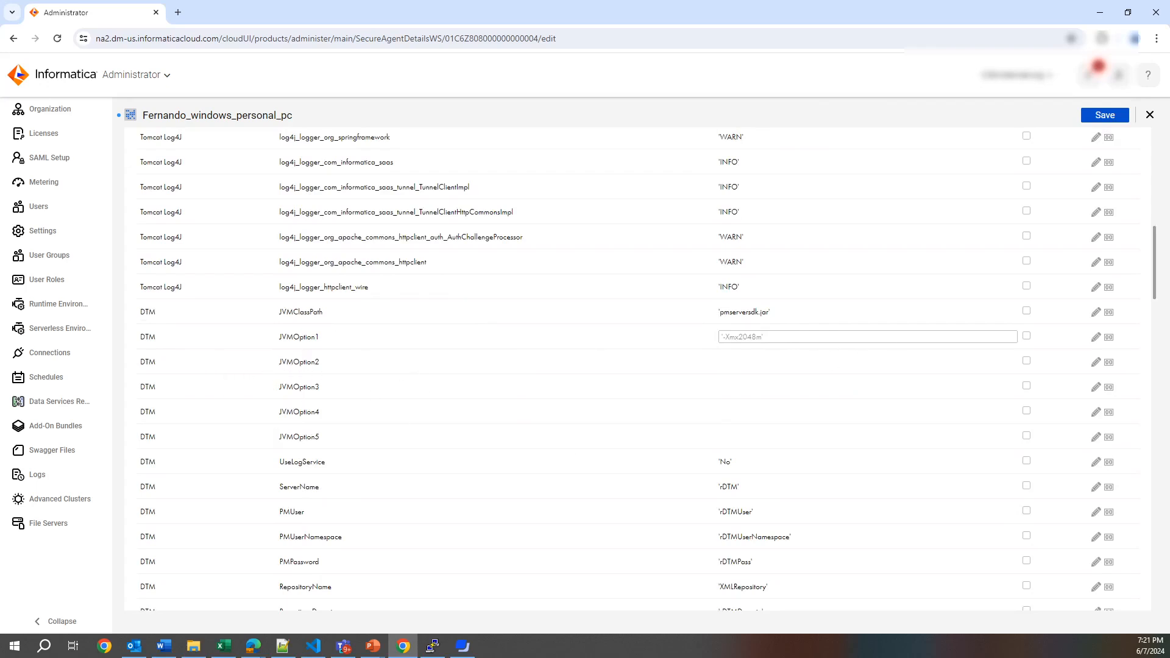
pyautogui.hotkey('alt', 'Tab')
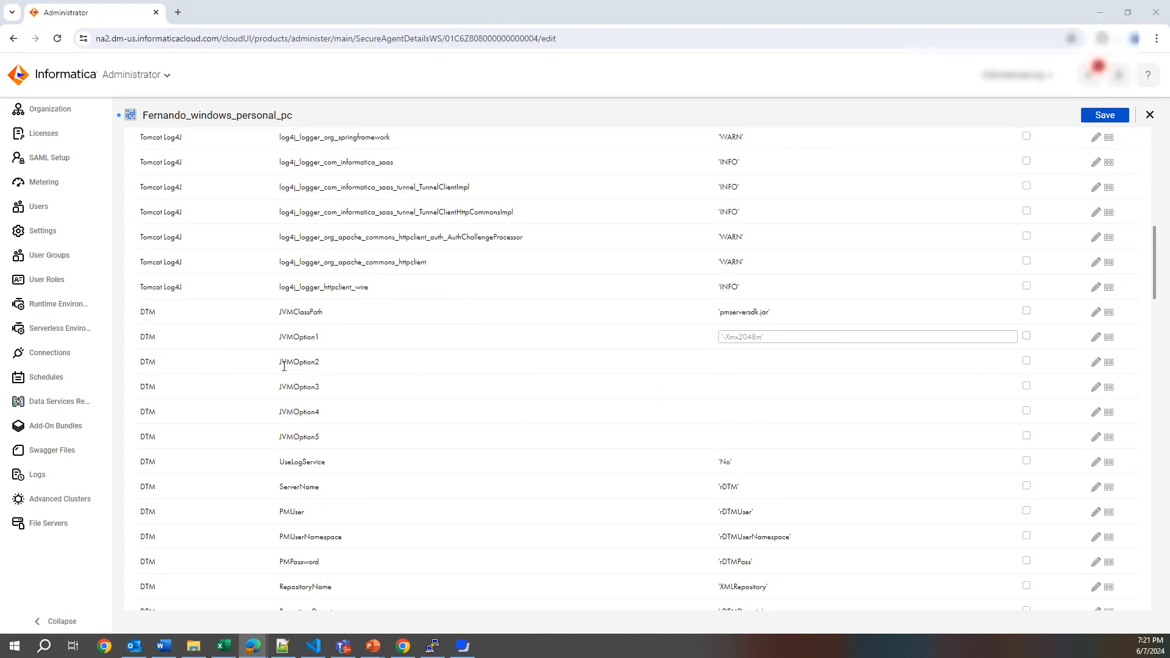
pyautogui.click(1090, 364)
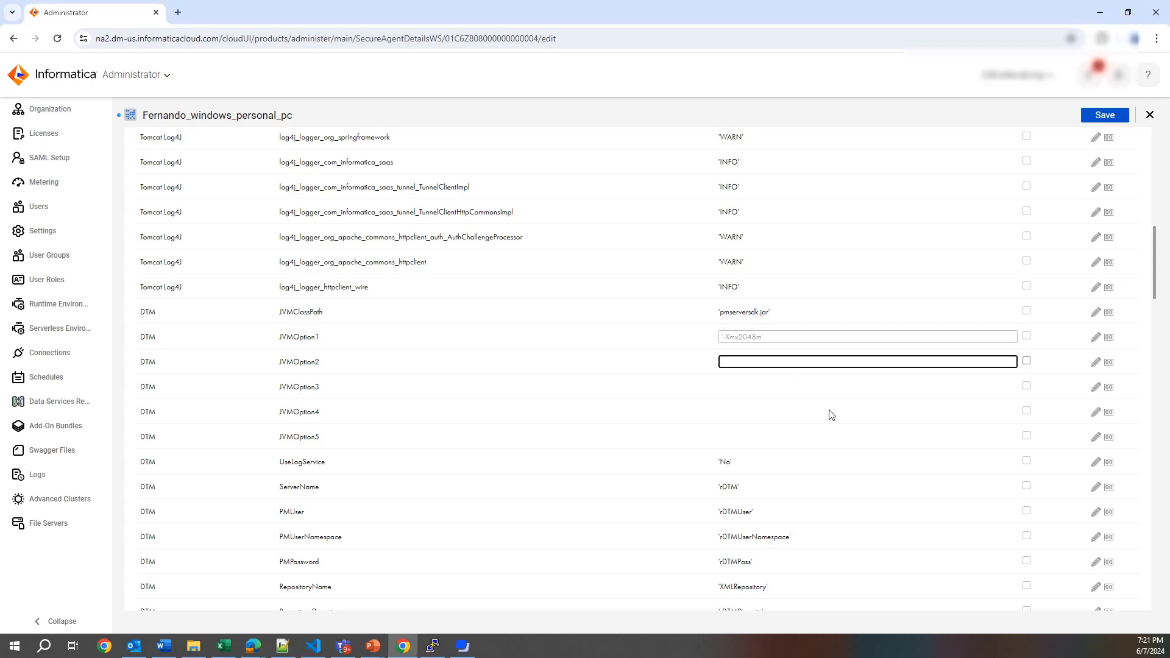
pyautogui.write('-Dhttp.nonProxyHosts=hostname')
pyautogui.press('BackSpace')
pyautogui.press('BackSpace')
pyautogui.press('BackSpace')
pyautogui.press('BackSpace')
pyautogui.press('BackSpace')
pyautogui.write('10')
pyautogui.write('.1.394')
pyautogui.write('22')
pyautogui.write('2')
# Step: Append the hosts 10.3.4.55 and 10.1.55.123 to the JVMOption2 non-proxy list, separating the entries with pipes
pyautogui.write('|')
pyautogui.write('10')
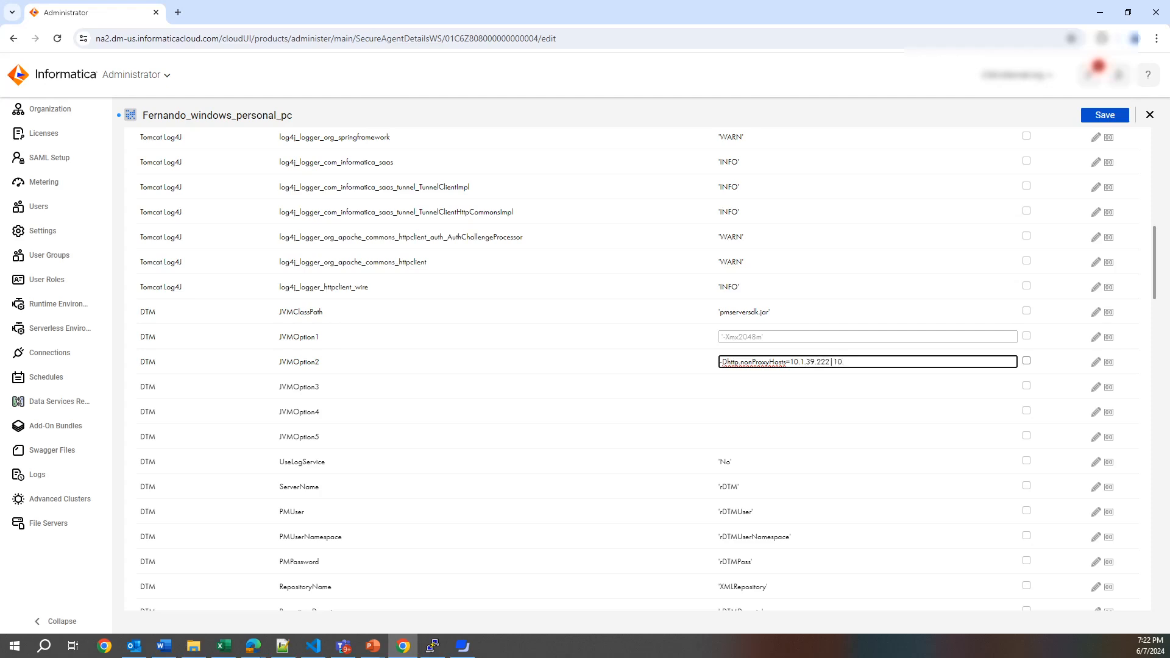
pyautogui.write('.3')
pyautogui.write('.4.55')
pyautogui.write('|10')
pyautogui.write('.1.55')
pyautogui.write('123')
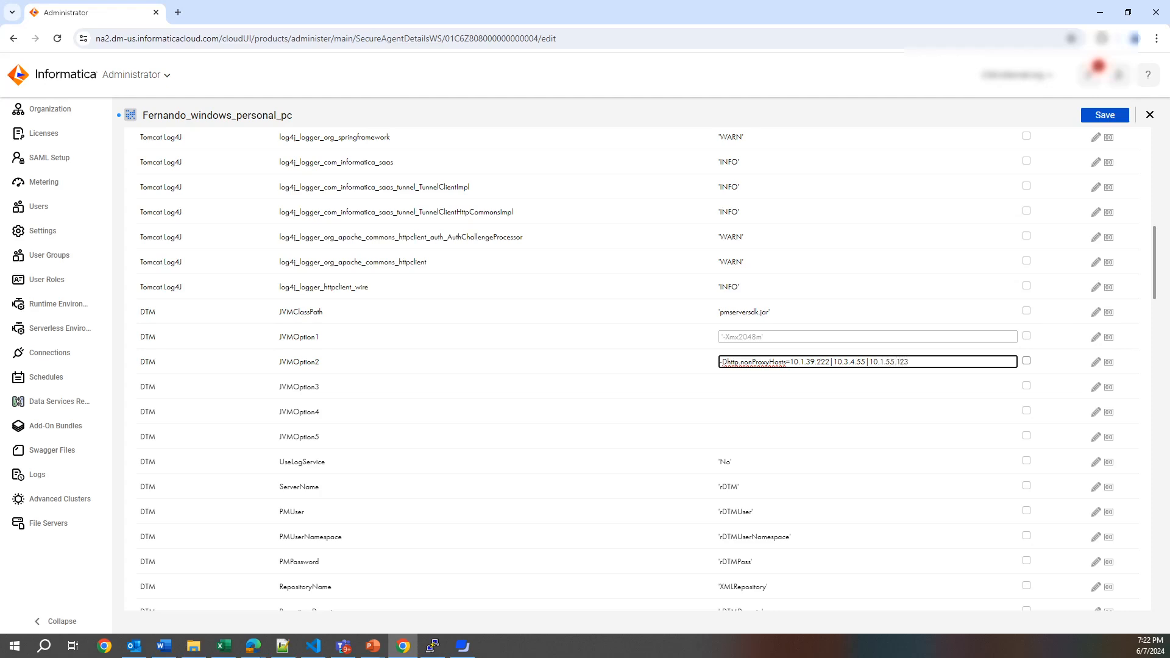